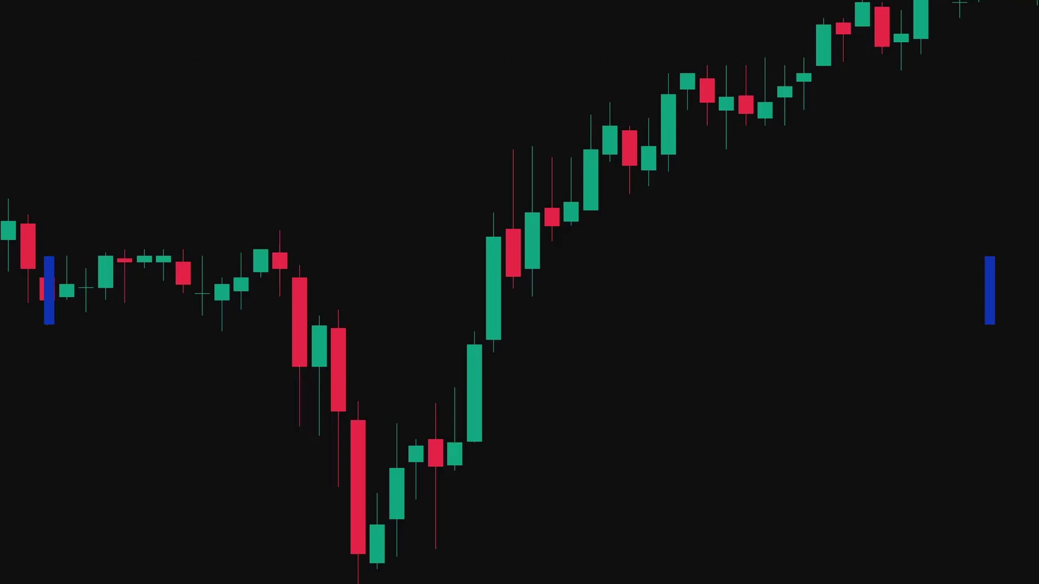
Draw dashed opening-range high/low lines and a long position with its stop at the range low.
left_click_drag(436, 405, 823, 405)
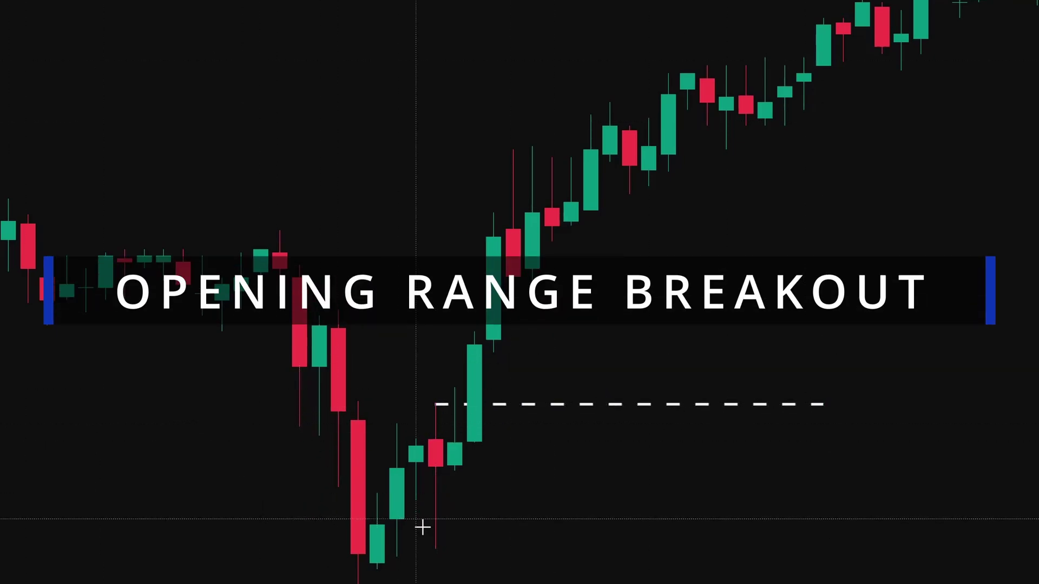
mouse_move(435, 550)
left_mouse_down()
mouse_move(830, 535)
mouse_move(823, 550)
left_mouse_up()
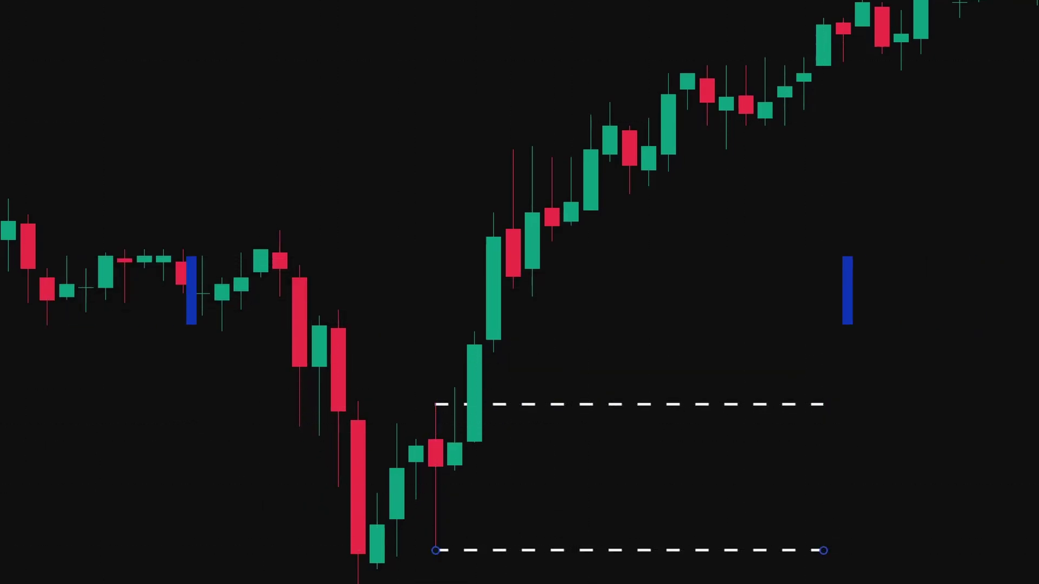
left_click(493, 343)
left_click_drag(492, 479, 492, 550)
left_click_drag(493, 203, 492, 29)
left_click_drag(726, 343, 820, 336)
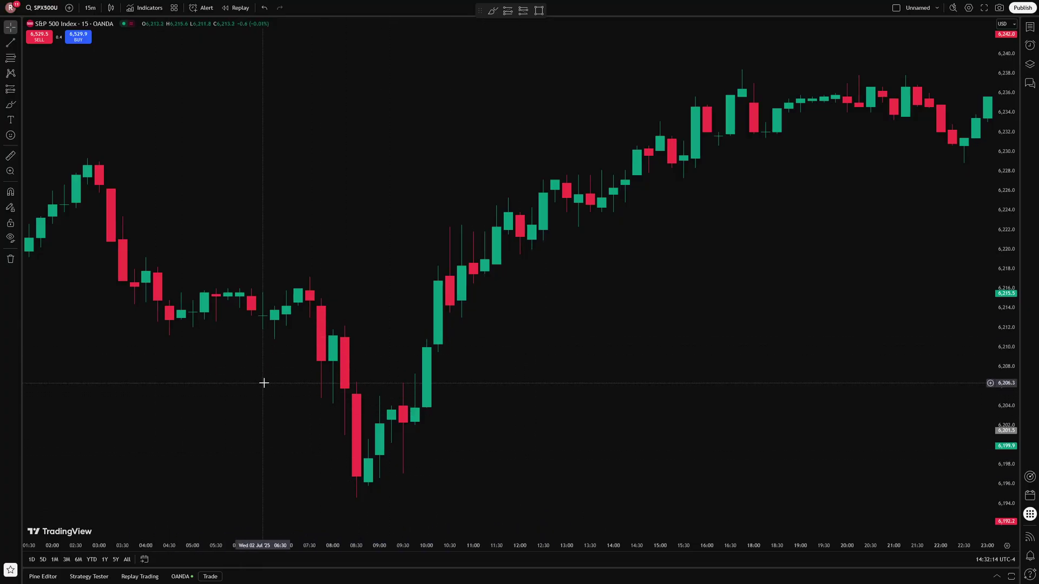
Keep the chart's time zone on (UTC-4) New York.
left_click_drag(262, 382, 313, 388)
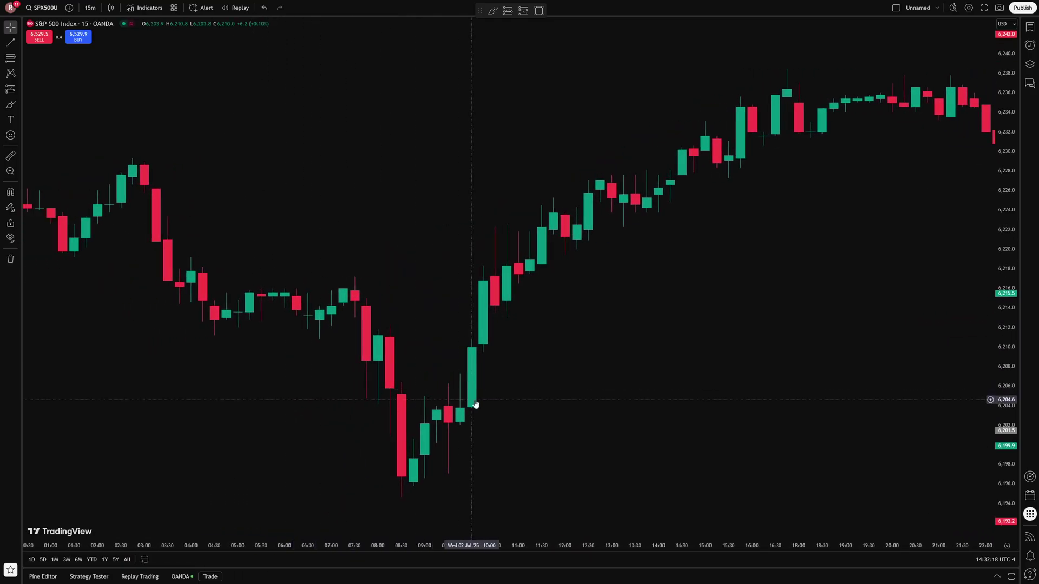
left_click_drag(554, 387, 582, 385)
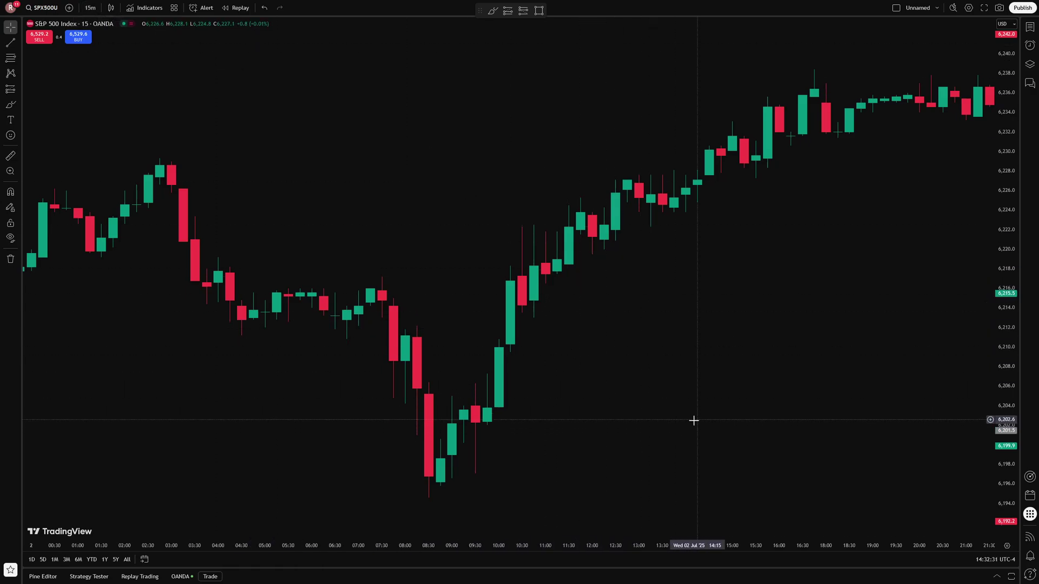
left_click(1000, 560)
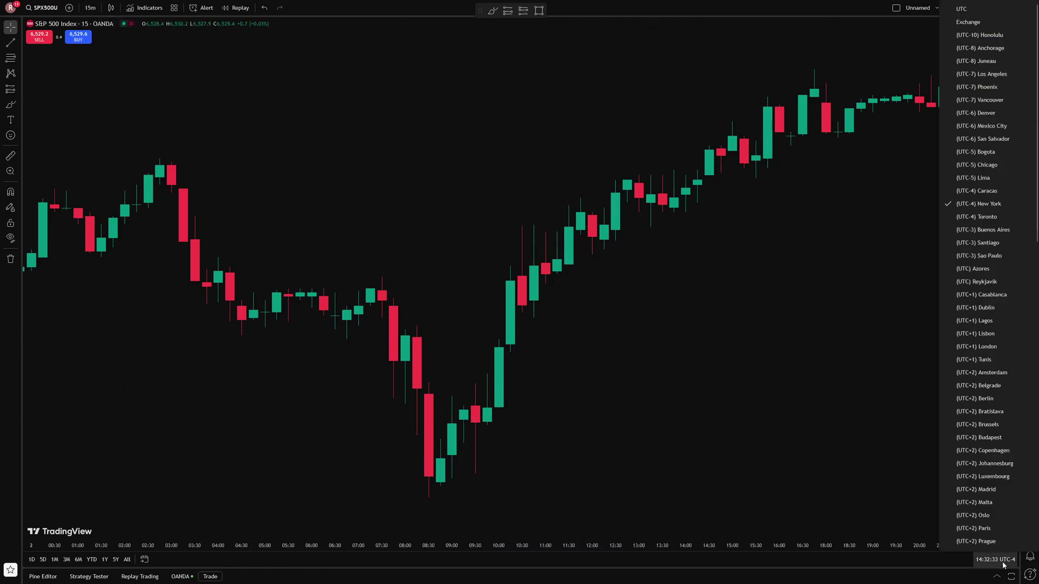
left_click(986, 206)
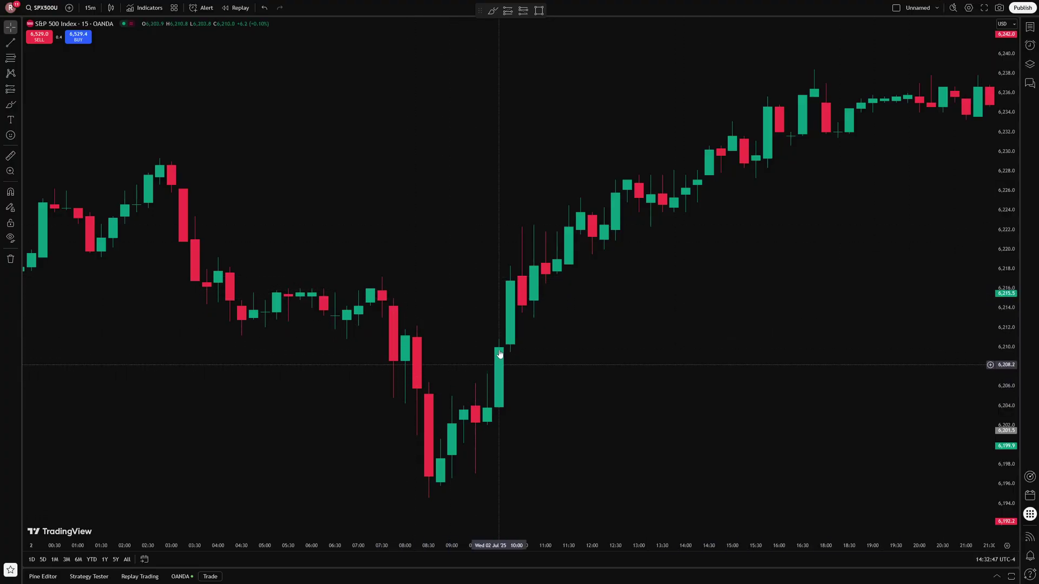
Sketch a yellow mark near 09:15, then draw dashed lines at the 09:30 range high and low.
key("alt+b")
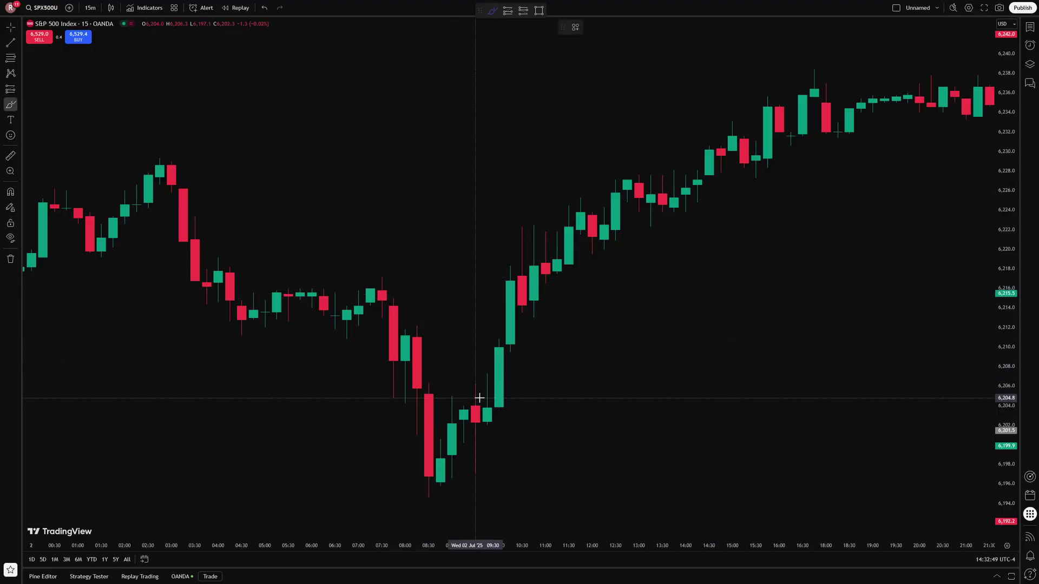
mouse_move(463, 394)
left_mouse_down()
mouse_move(474, 373)
mouse_move(496, 462)
mouse_move(473, 375)
left_mouse_up()
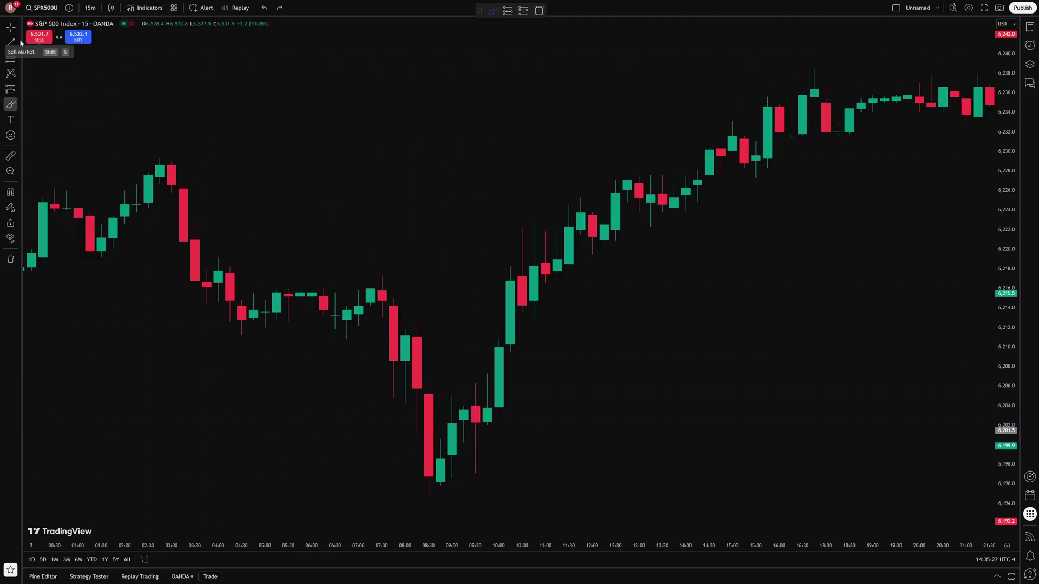
left_click(10, 42)
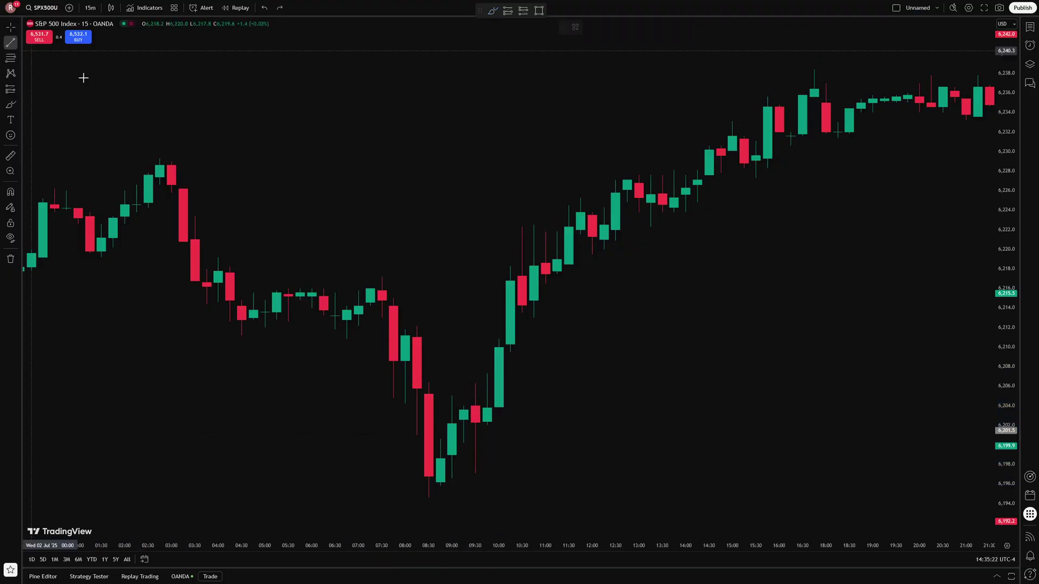
left_click(475, 382)
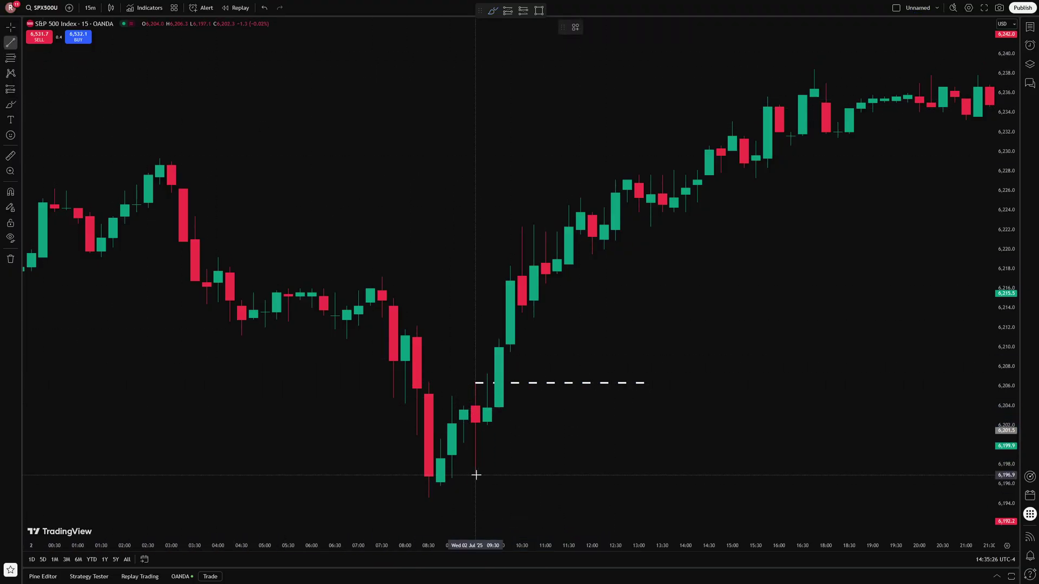
left_click_drag(474, 475, 638, 475)
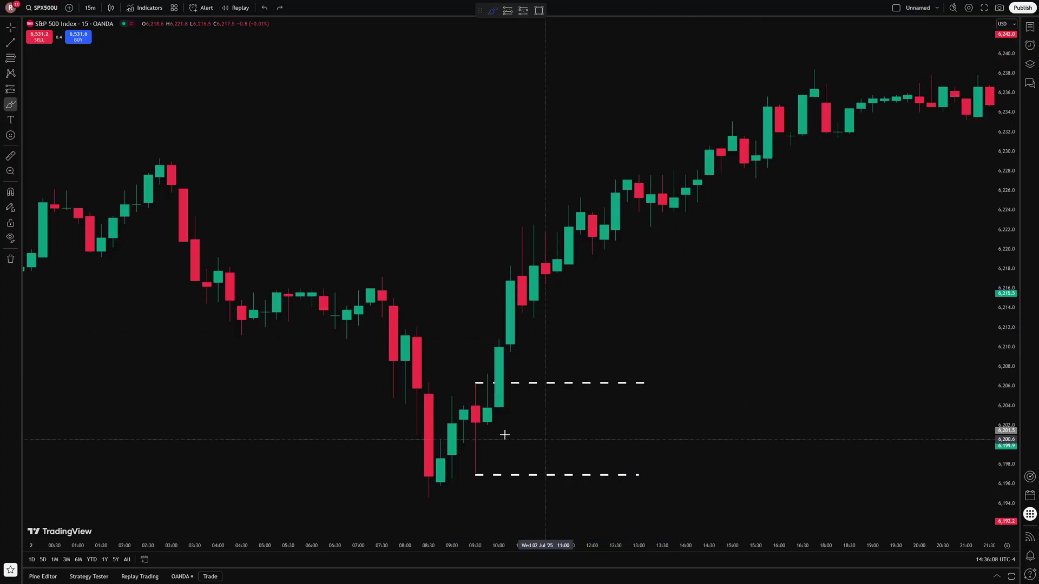
key("alt+shift+b")
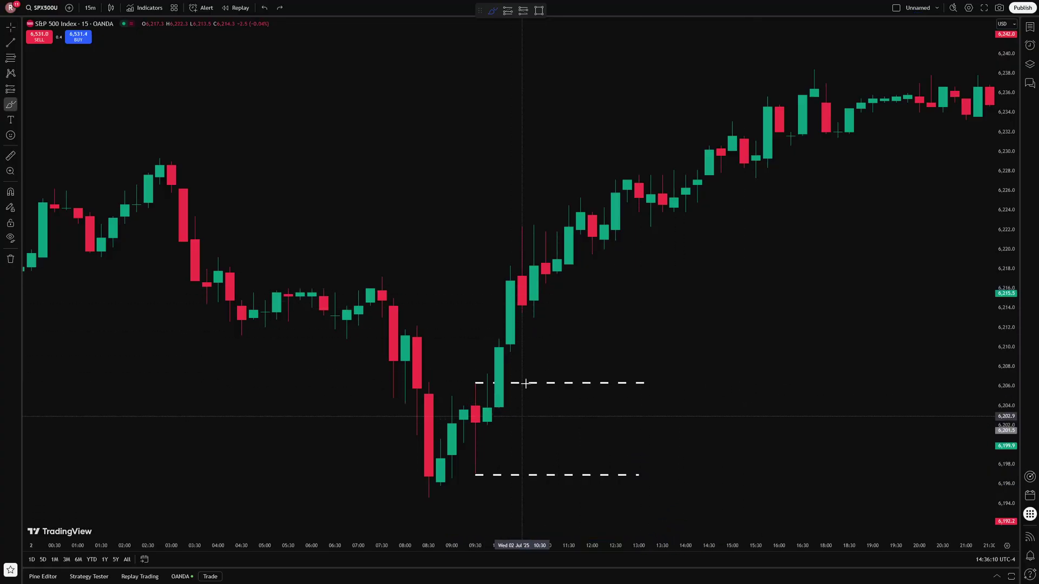
scroll(450, 393, "right", 4)
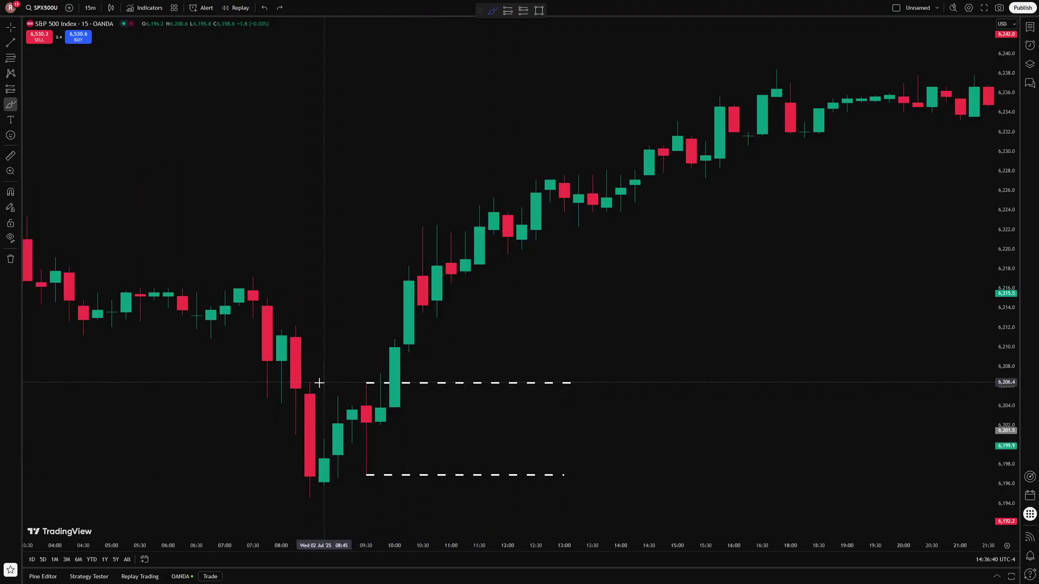
left_click_drag(378, 364, 376, 394)
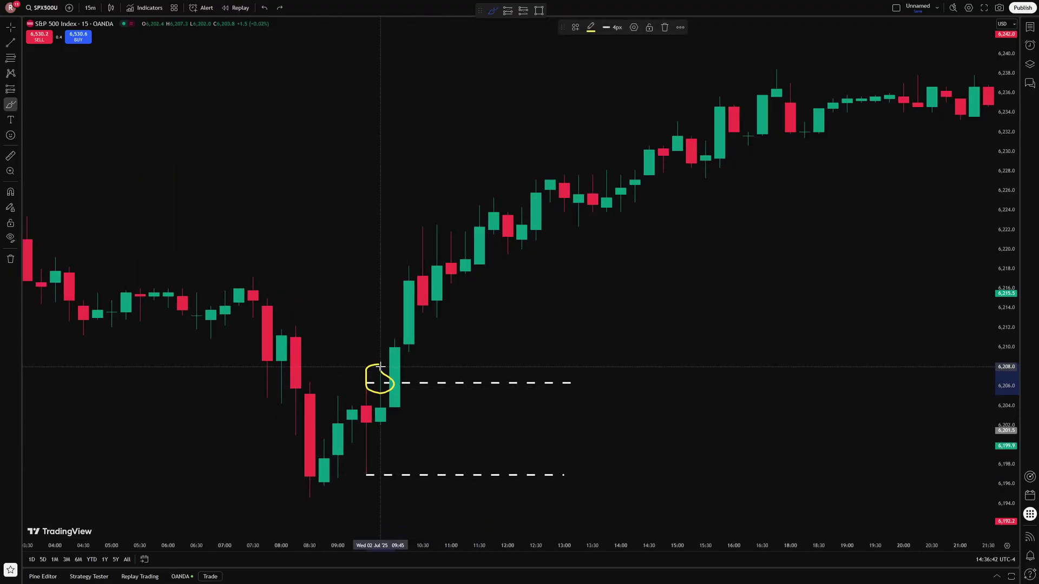
key("ctrl+z")
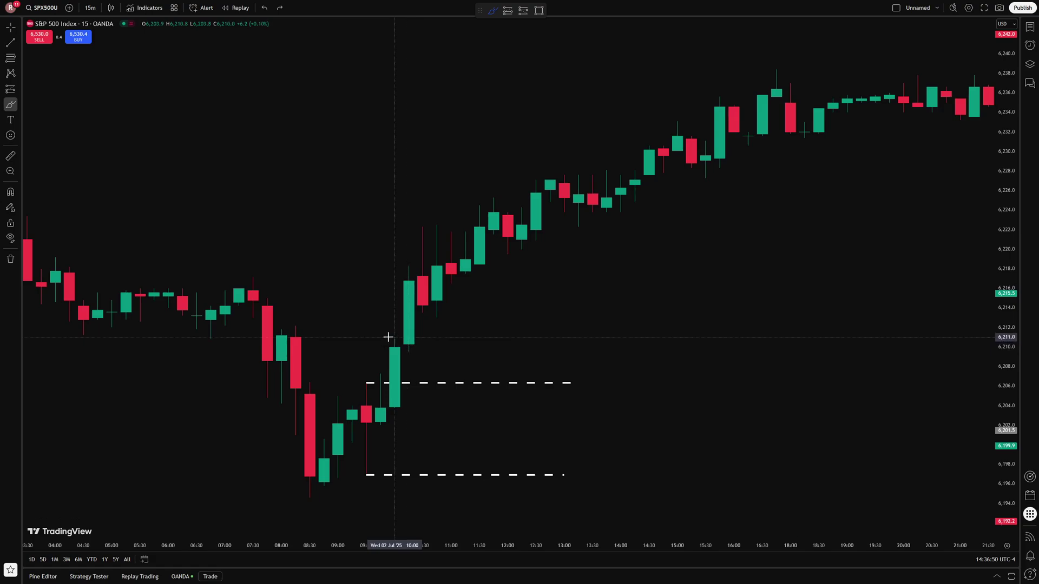
mouse_move(387, 337)
left_mouse_down()
mouse_move(424, 410)
mouse_move(410, 338)
left_mouse_up()
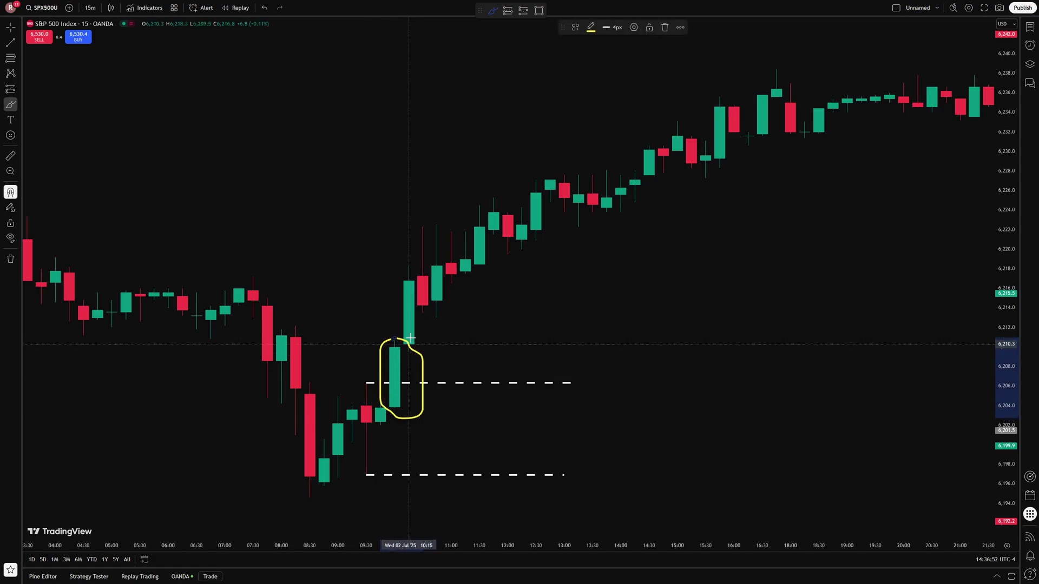
key("ctrl+z")
Place a long position at the 10:15 candle, stop at the range low, target near 6,230.
left_click(507, 10)
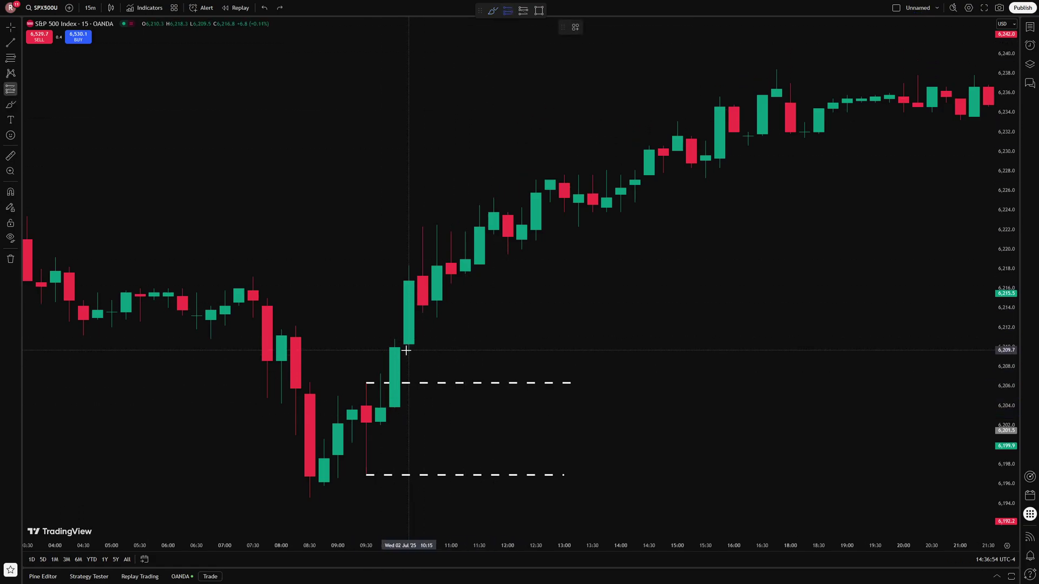
left_click(406, 346)
left_click_drag(408, 431, 403, 474)
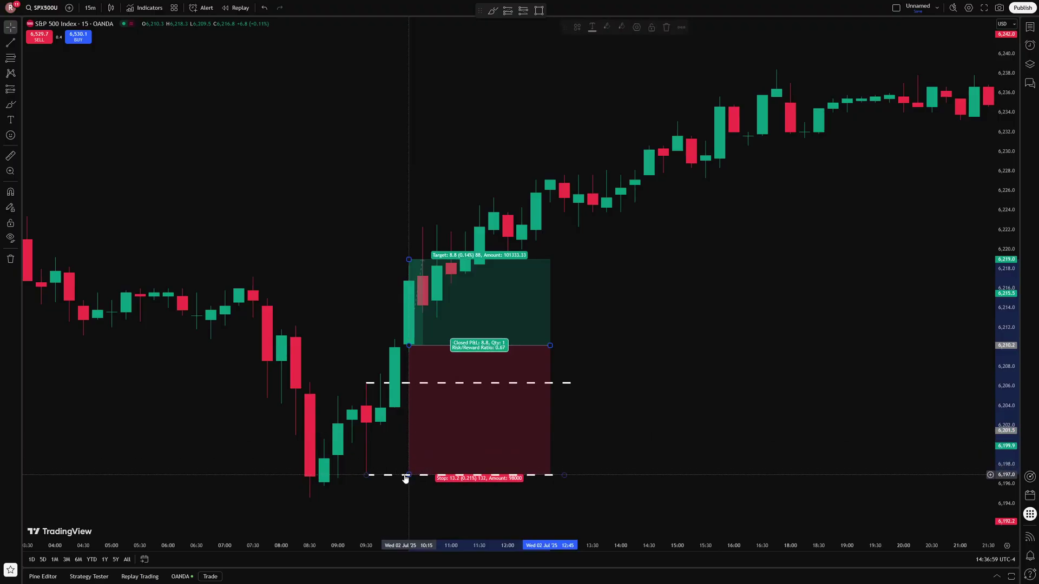
mouse_move(408, 260)
left_mouse_down()
mouse_move(414, 128)
mouse_move(417, 154)
left_mouse_up()
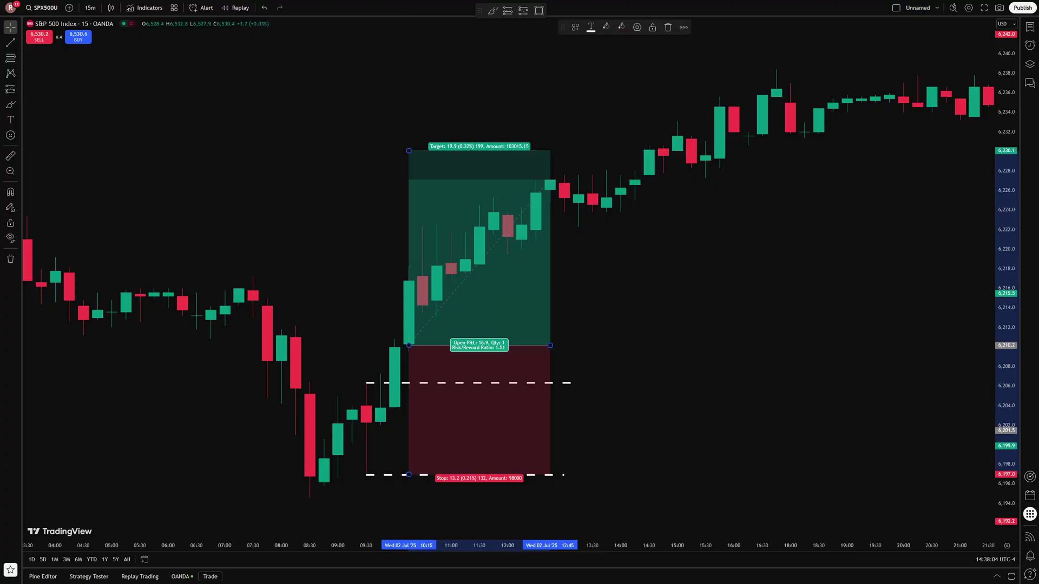
left_click(493, 12)
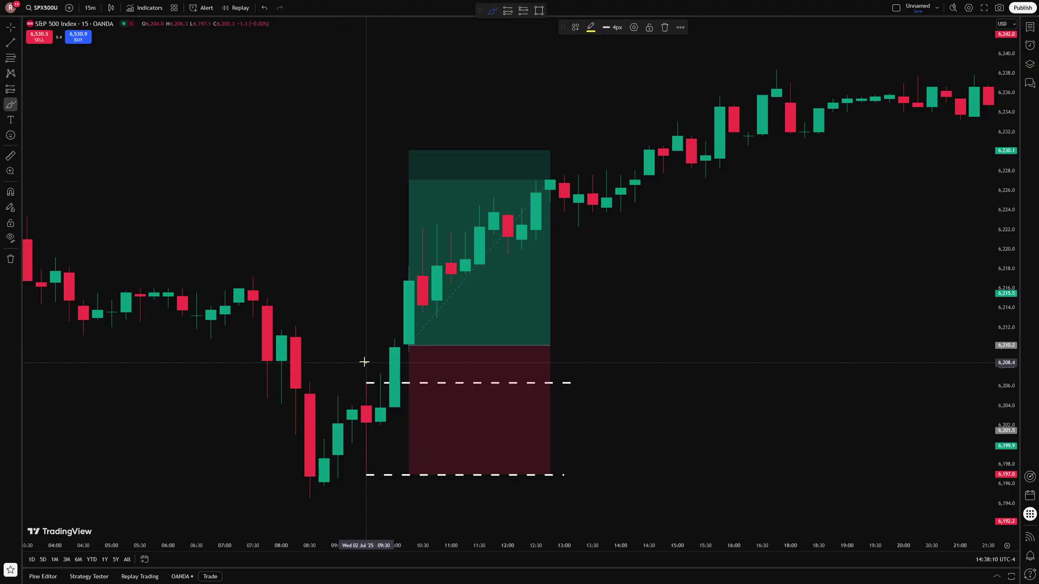
mouse_move(364, 362)
left_mouse_down()
mouse_move(288, 451)
mouse_move(325, 503)
mouse_move(409, 511)
left_mouse_up()
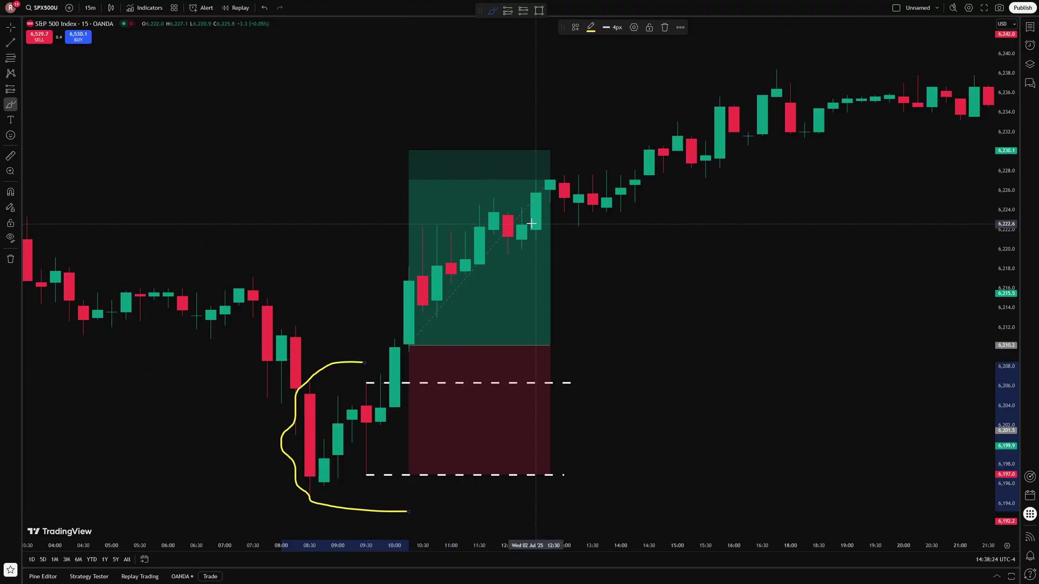
left_click_drag(549, 201, 549, 500)
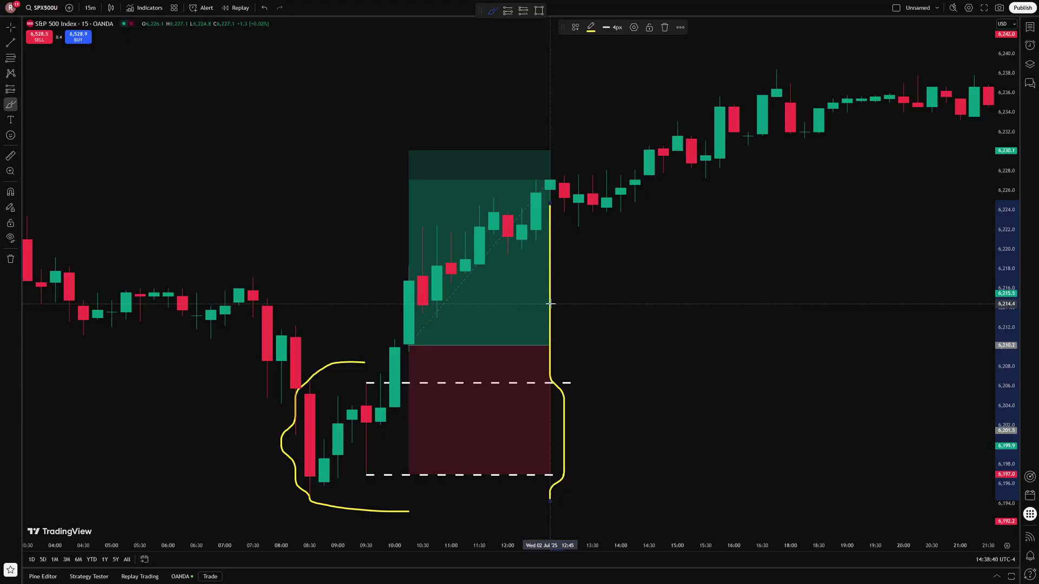
key("ctrl")
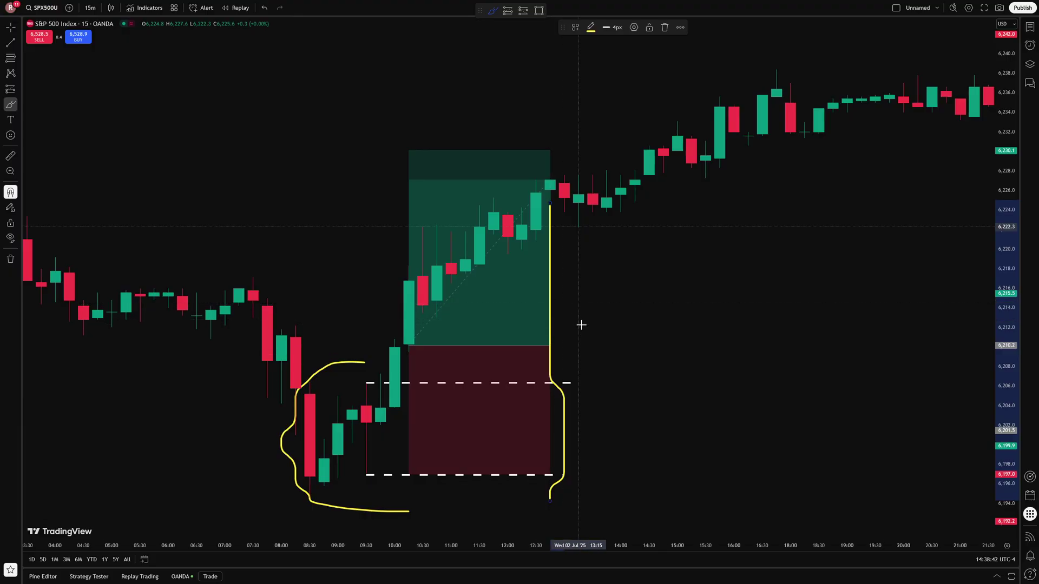
key("ctrl+z")
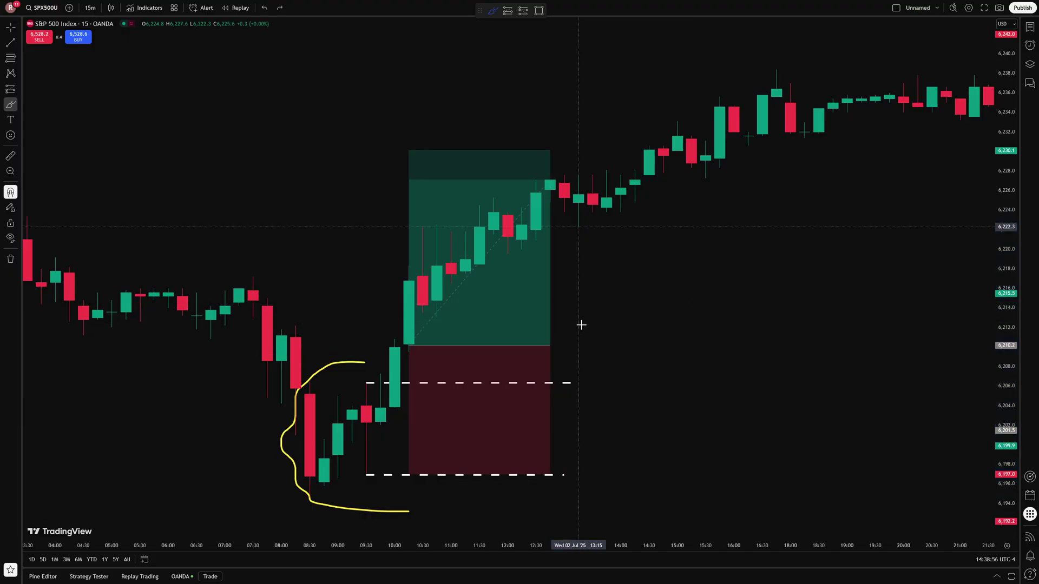
key("ctrl+z")
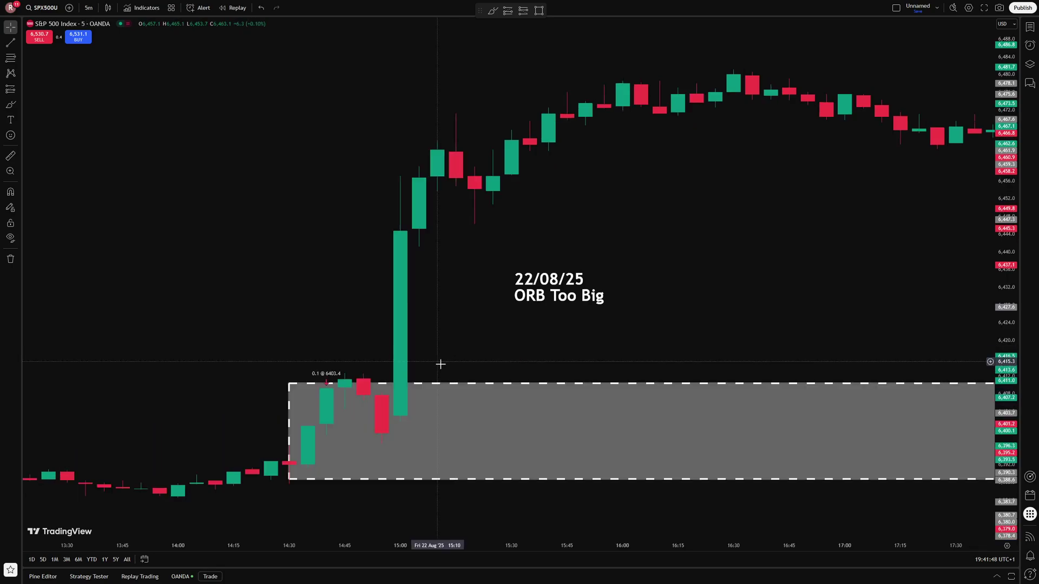
Pan the 22 August 5-minute chart to bring the opening candles into view.
left_click_drag(438, 424, 469, 349)
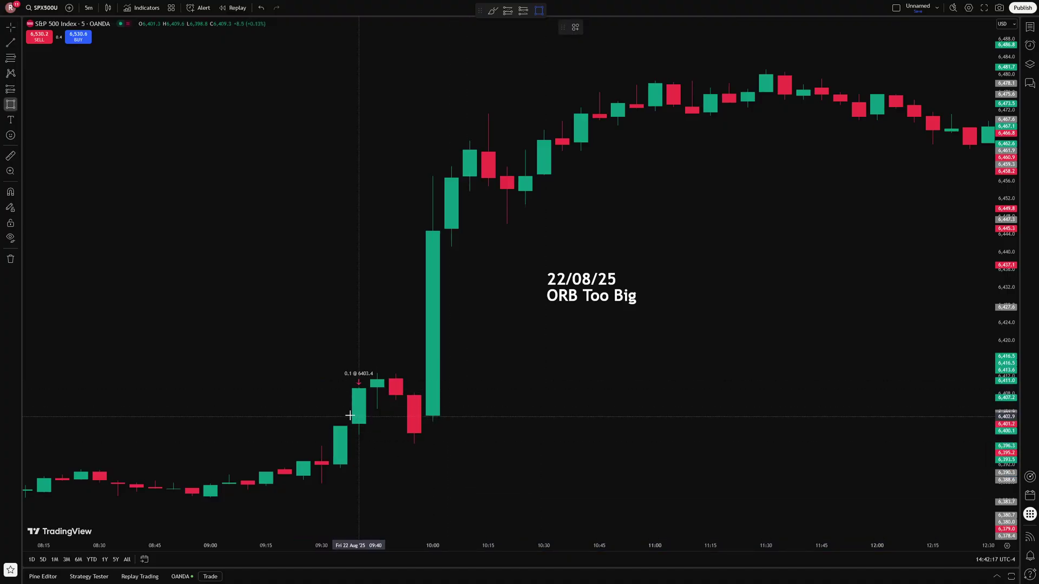
Draw a grey box from the 09:30 candle's high to its low at about 10:55.
left_click(322, 446)
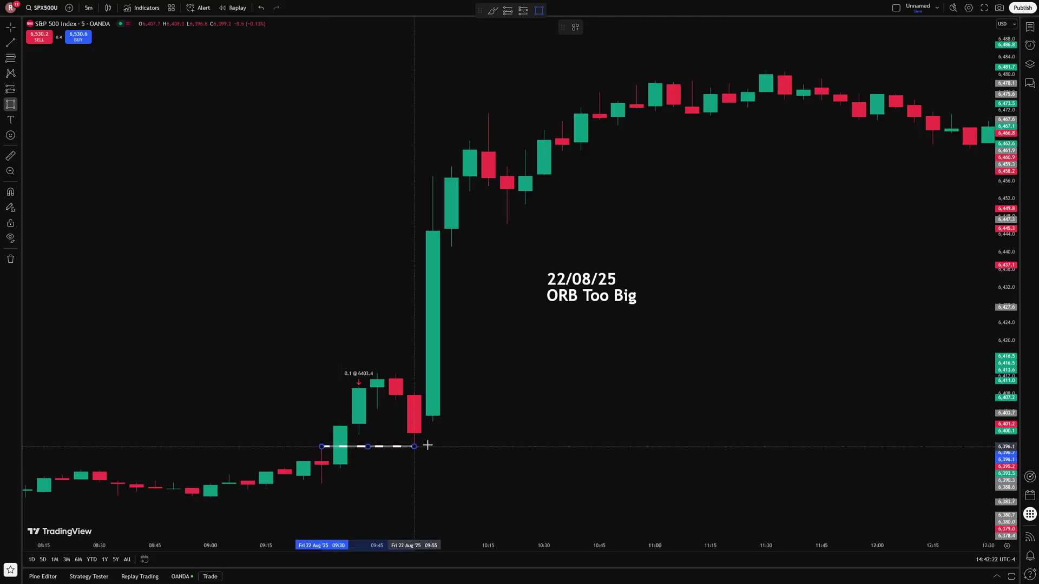
left_click(648, 481)
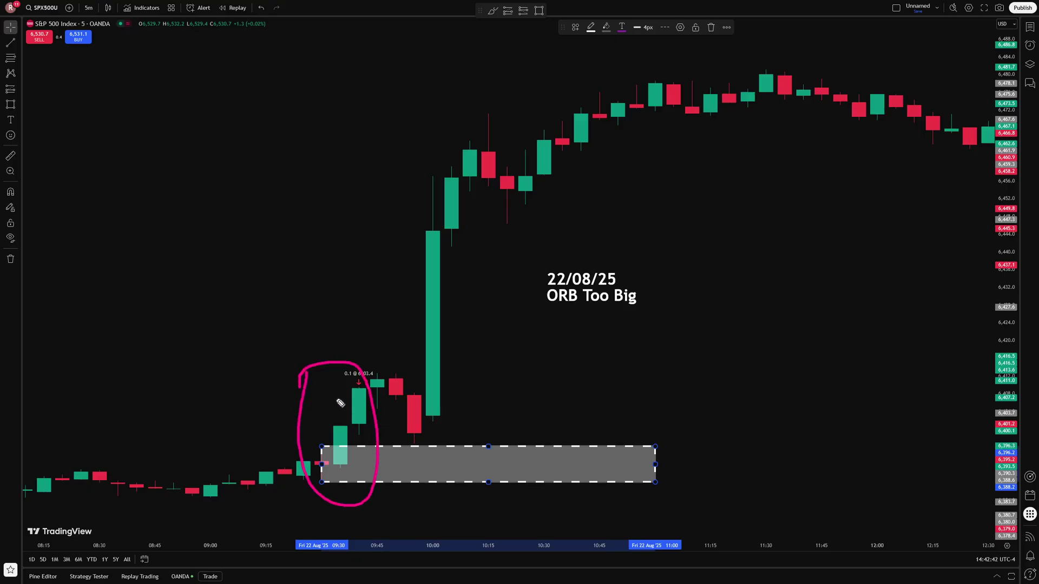
key("Escape")
key("alt+f")
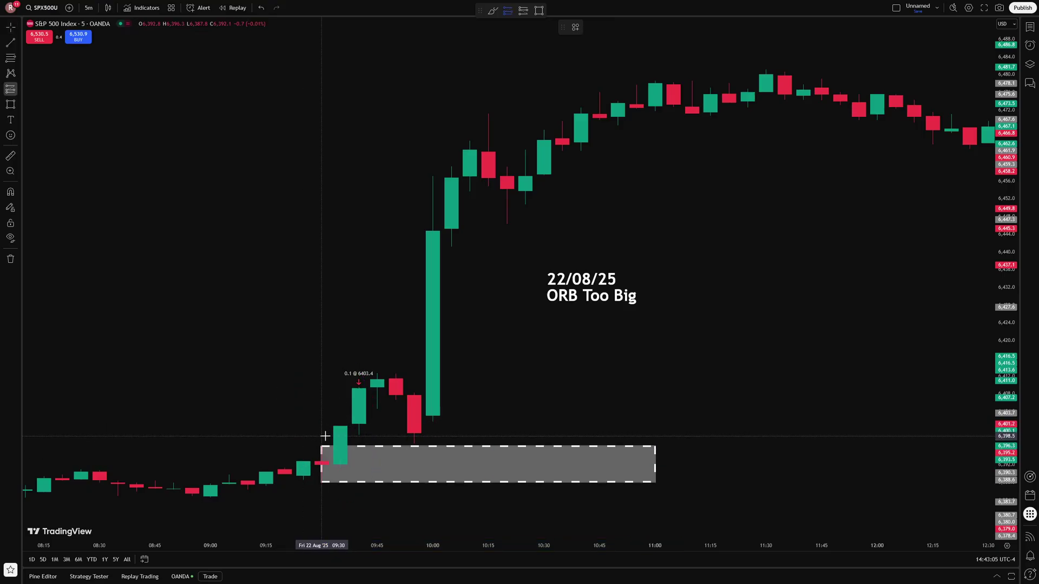
Place a long position at the 09:40 candle with stop at the box bottom and target near 6,420.
left_click(362, 424)
left_click_drag(358, 506, 358, 482)
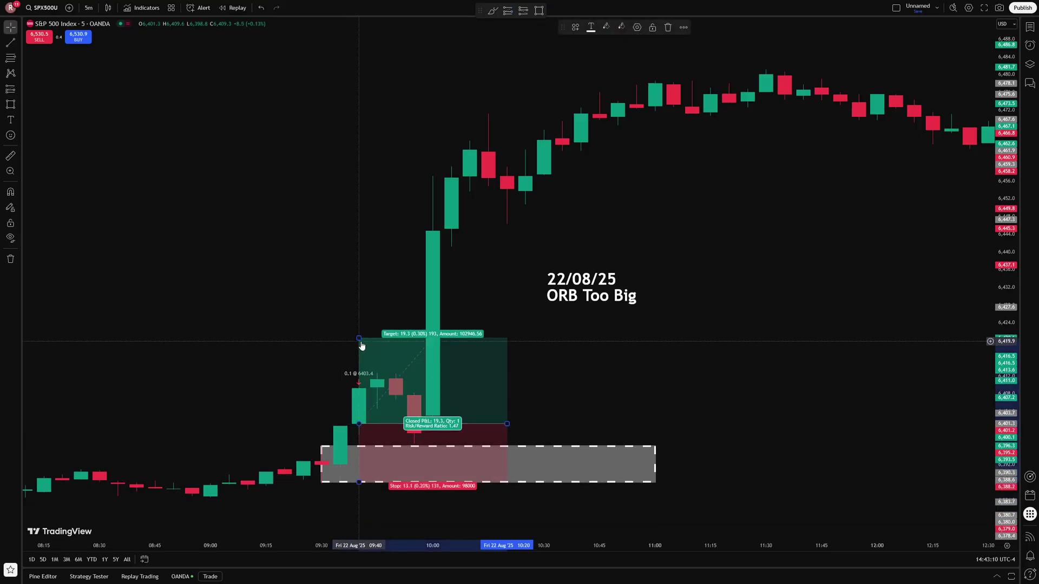
left_click_drag(359, 339, 360, 204)
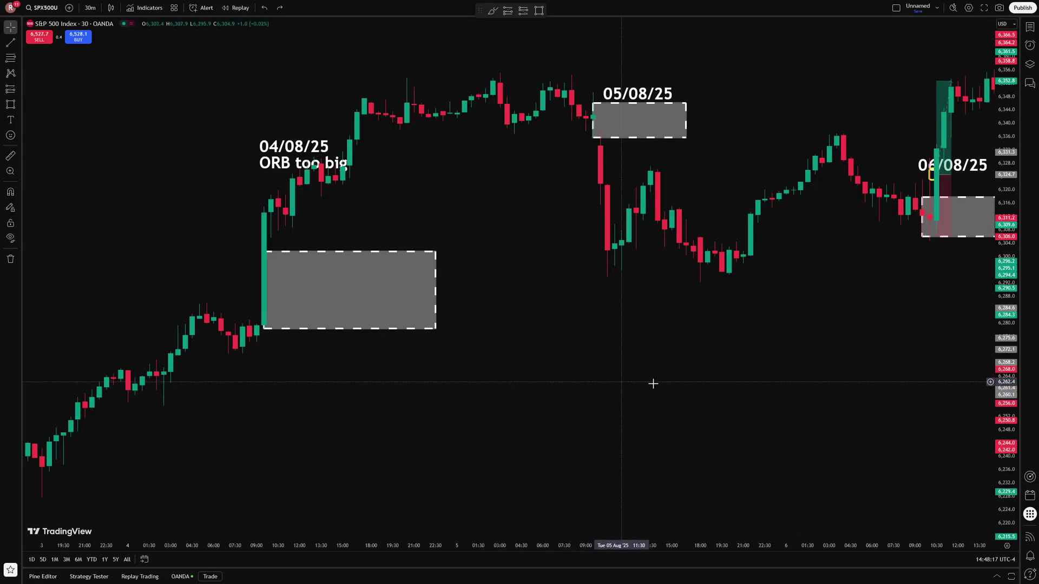
Pan through the 04/08 to 14/08 sessions to review each day's marked trade.
left_click_drag(749, 383, 278, 412)
left_click_drag(774, 347, 406, 364)
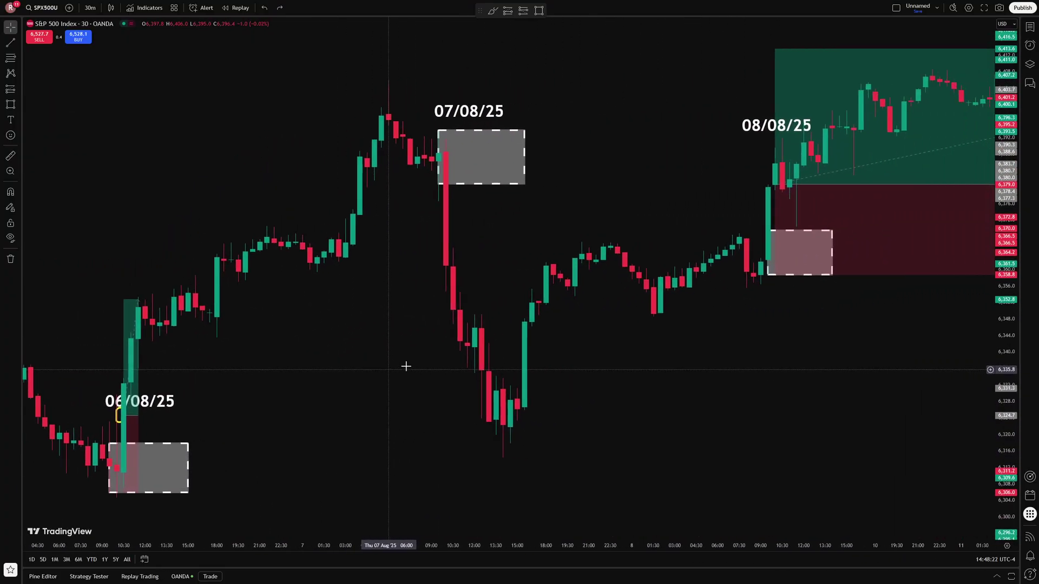
left_click_drag(850, 382, 335, 415)
left_click_drag(630, 493, 84, 480)
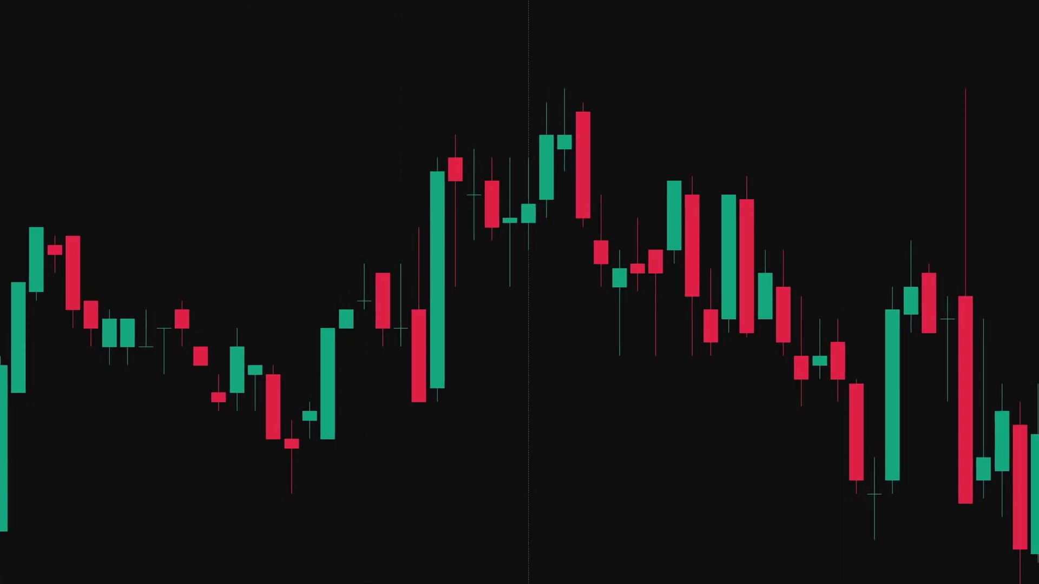
Anchor the box's first corner at the red candle's low.
left_click(416, 401)
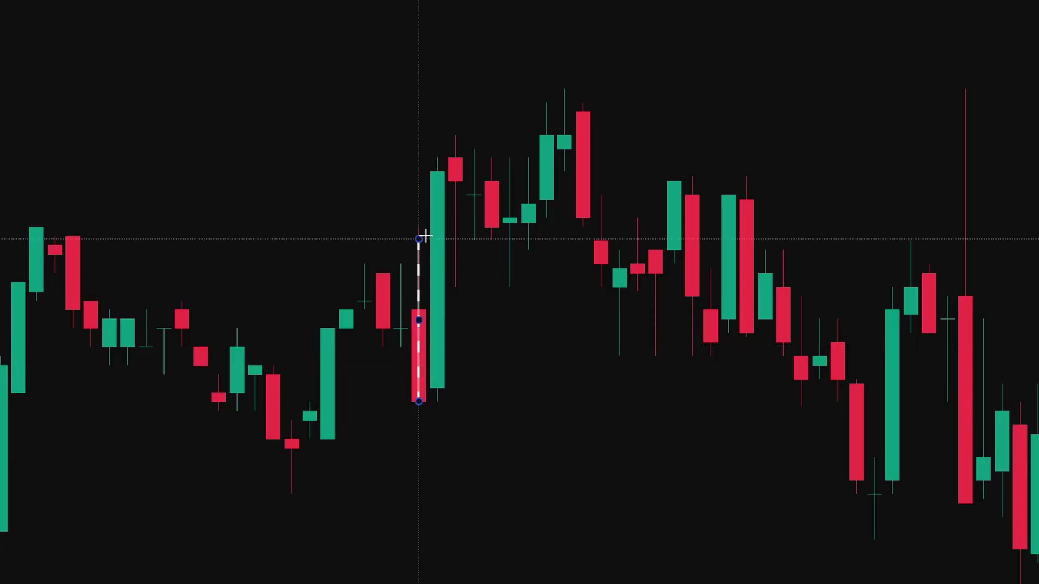